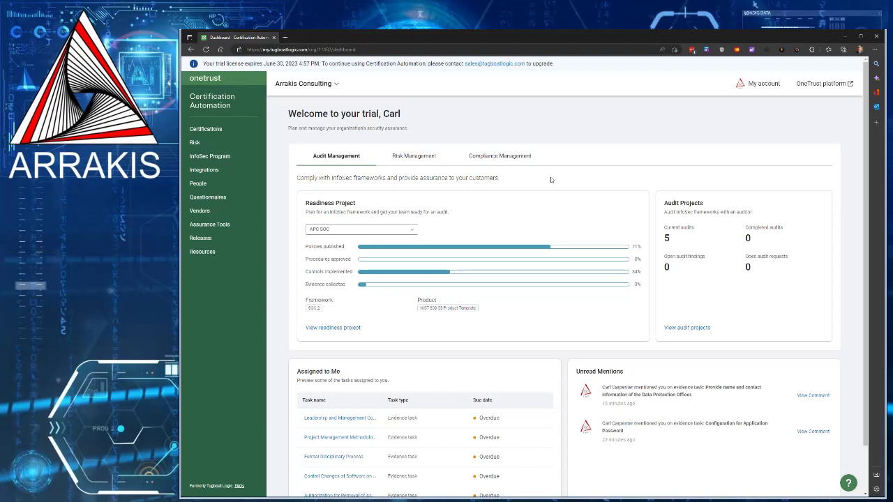
# Step: Open InfoSec Program's Evidence Tasks and filter the list to one assignee's 131 tasks
pyautogui.click(219, 158)
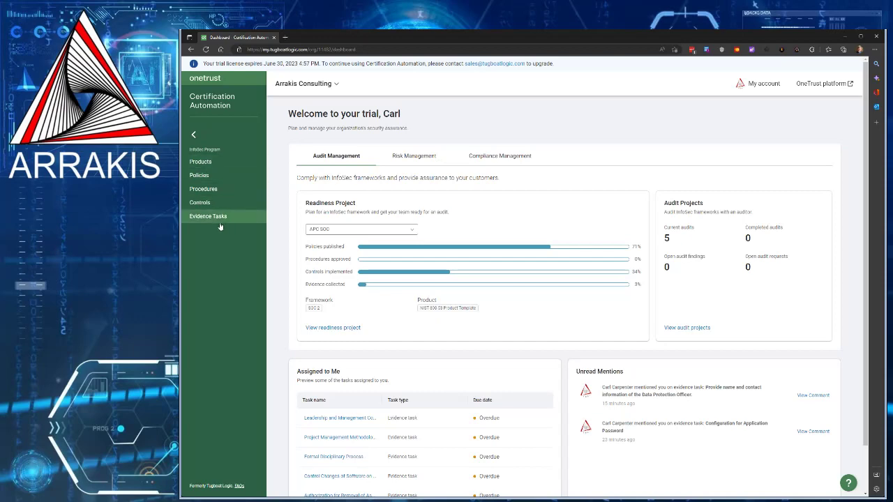
pyautogui.click(202, 218)
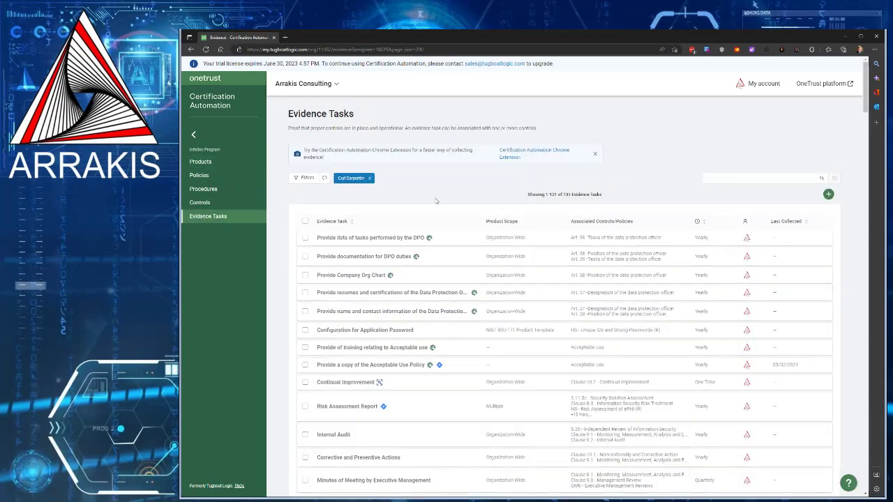
pyautogui.click(372, 178)
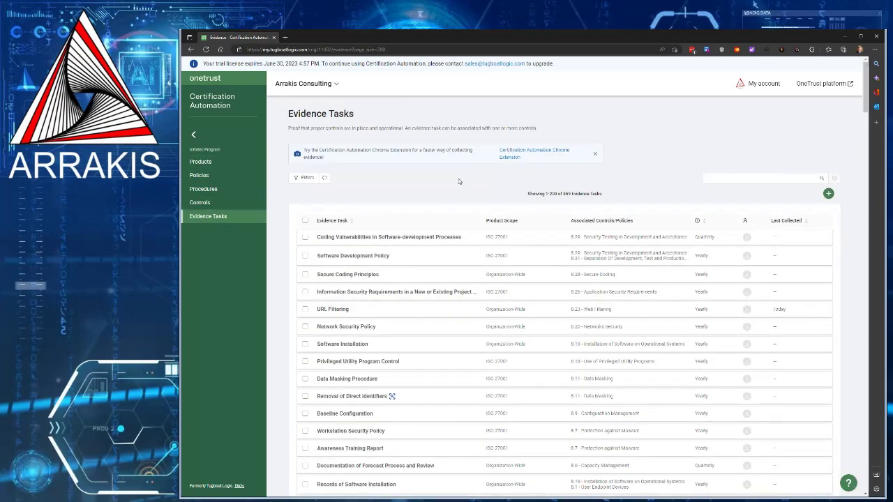
pyautogui.click(305, 179)
pyautogui.click(763, 260)
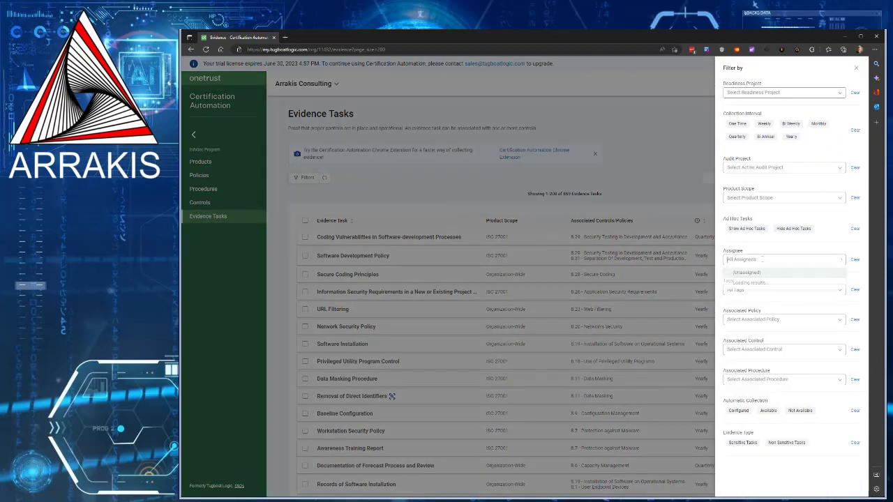
pyautogui.click(748, 284)
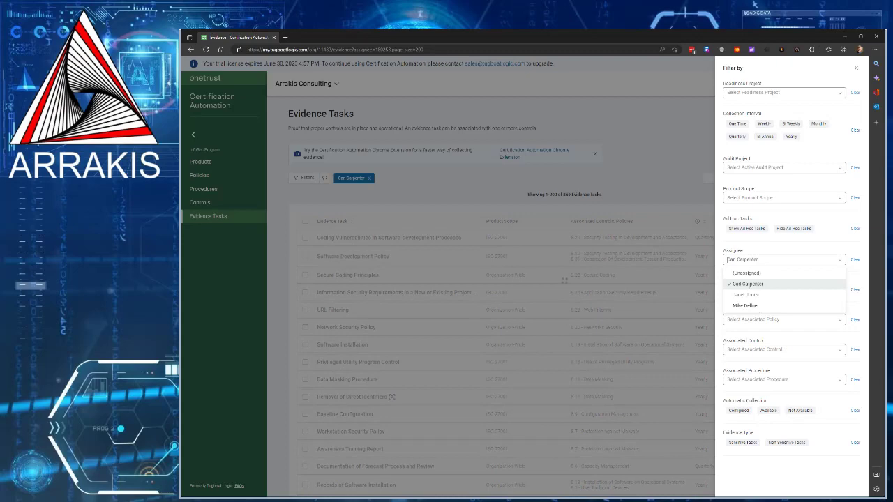
pyautogui.click(591, 180)
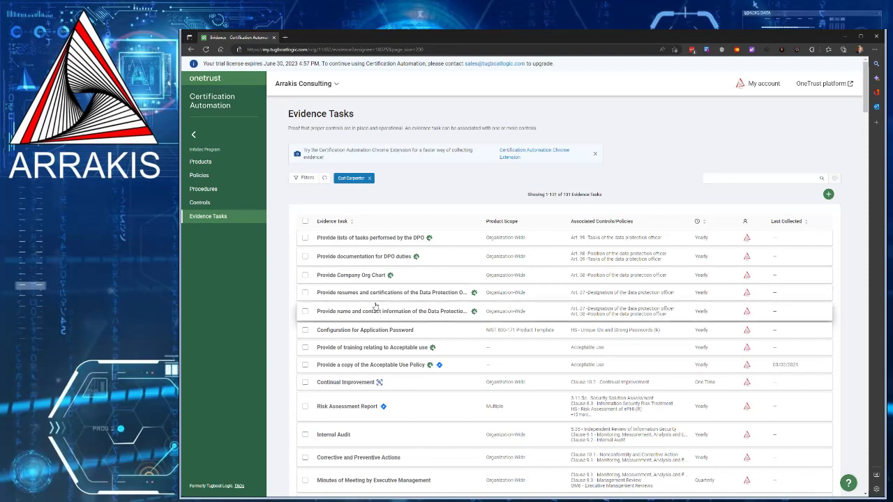
# Step: Open Provide Company Org Chart and start collecting evidence for the Not Collected 2023 interval
pyautogui.click(354, 275)
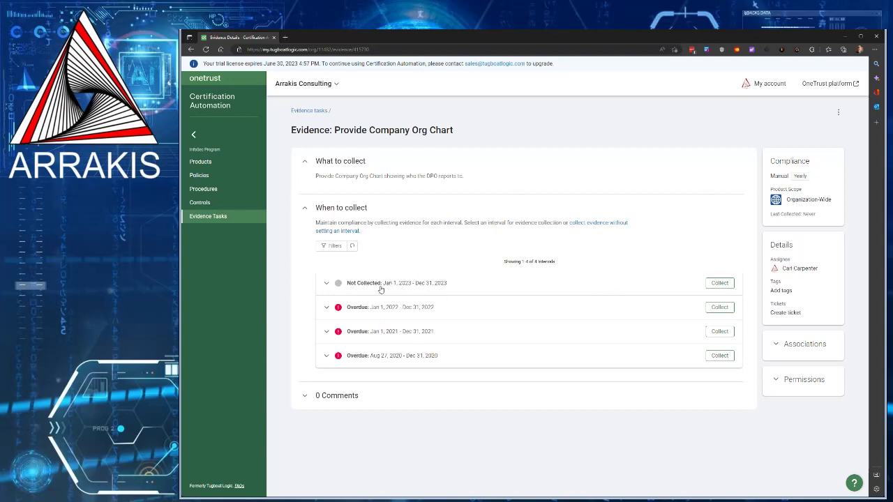
pyautogui.click(325, 285)
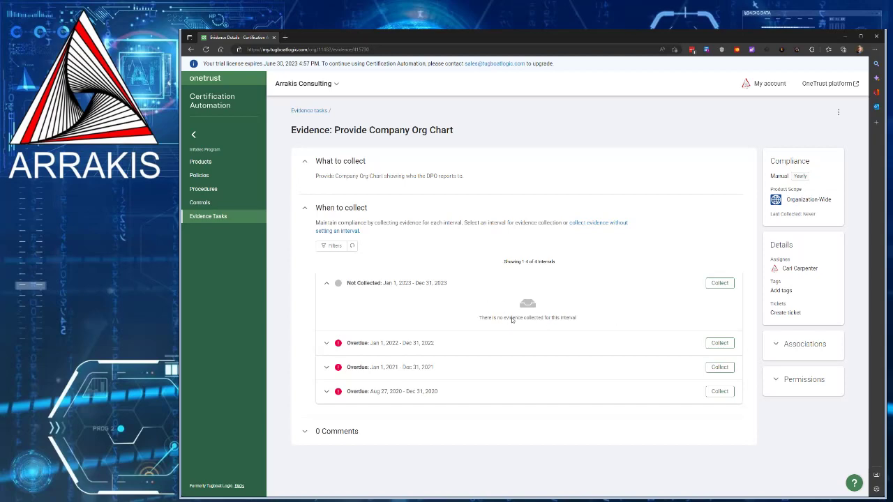
pyautogui.click(719, 284)
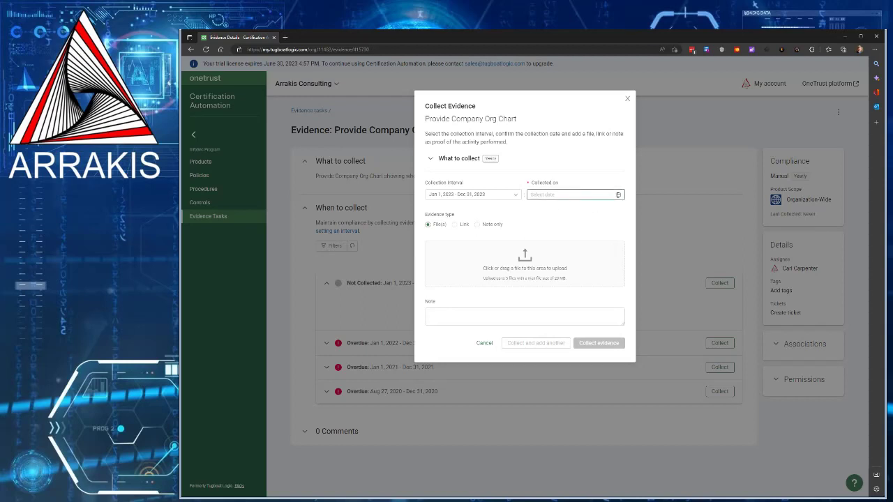
# Step: Set Collected on to 18 January 2023 and switch the evidence type to Link
pyautogui.click(615, 194)
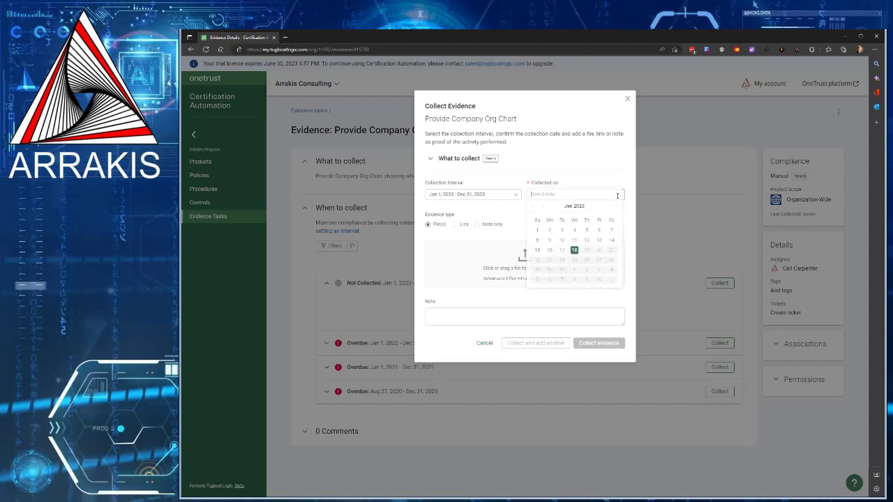
pyautogui.click(574, 252)
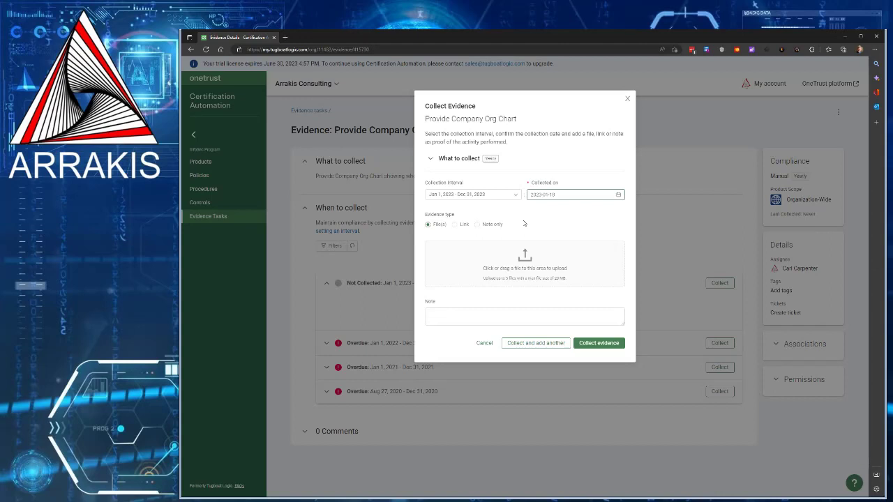
pyautogui.click(438, 316)
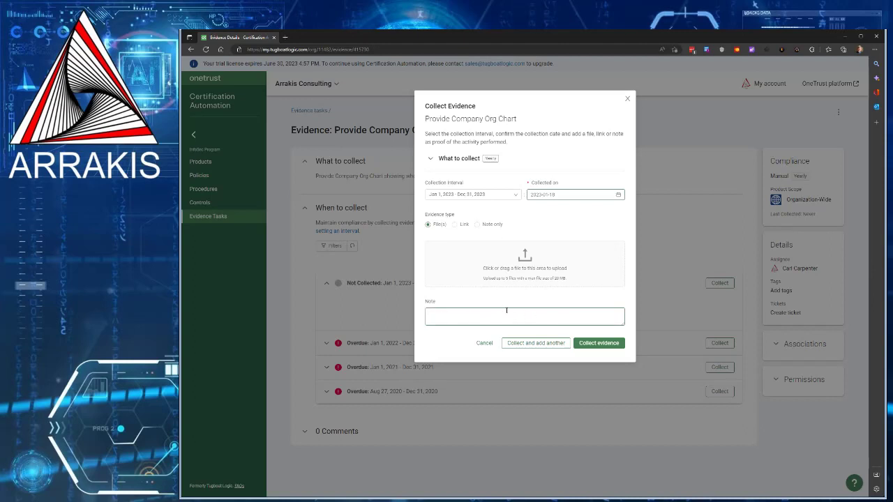
pyautogui.click(456, 225)
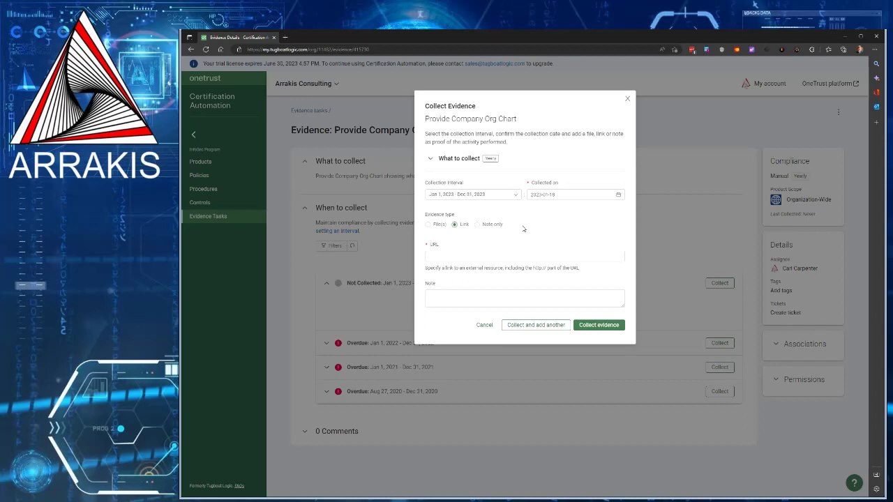
# Step: Switch to Note only, enter the note 'This is a note', and collect the evidence
pyautogui.click(445, 254)
pyautogui.click(477, 225)
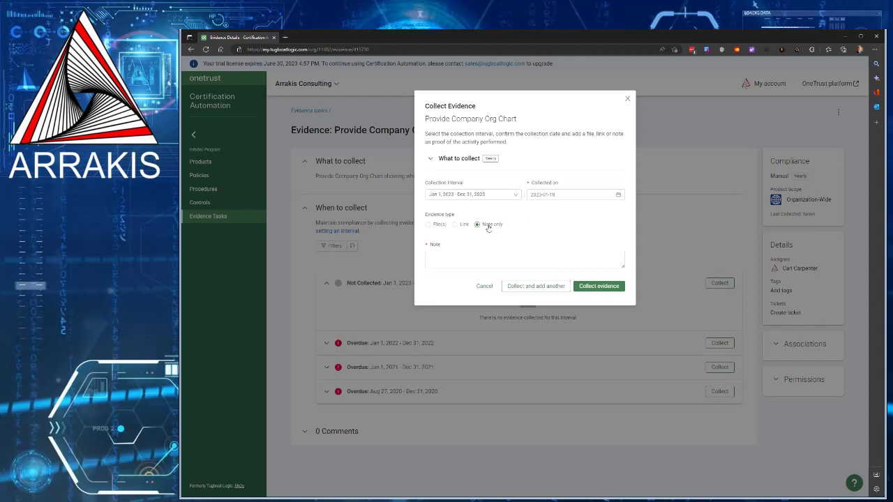
pyautogui.click(445, 257)
pyautogui.write('This is a note')
pyautogui.click(602, 286)
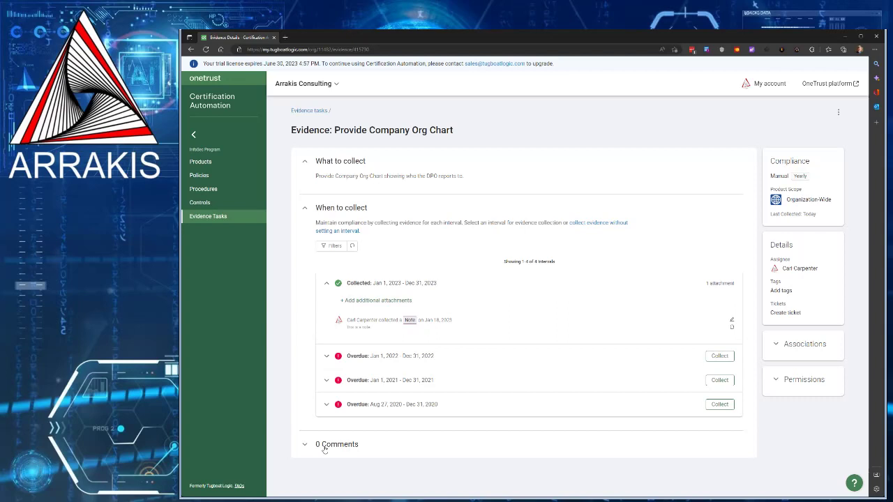
# Step: Post a comment that @-mentions the task's assignee followed by '- pls review'
pyautogui.scroll(-1, 325, 449)
pyautogui.scroll(-2, 504, 366)
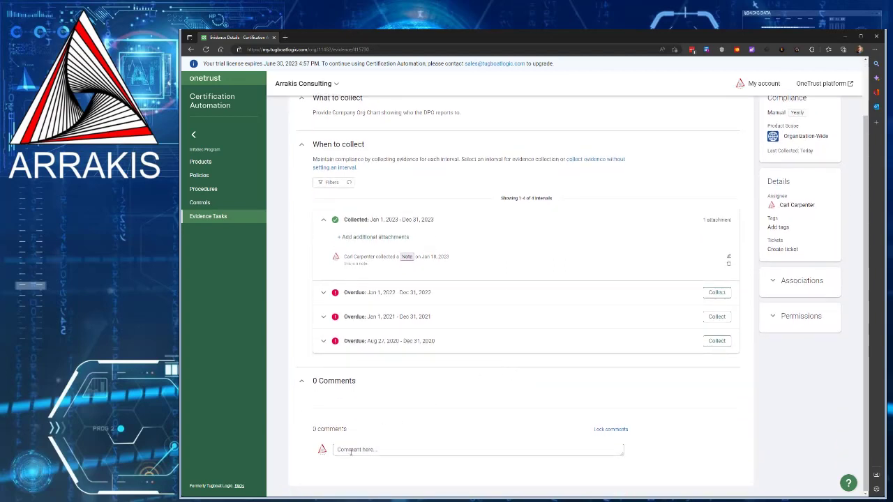
pyautogui.click(352, 449)
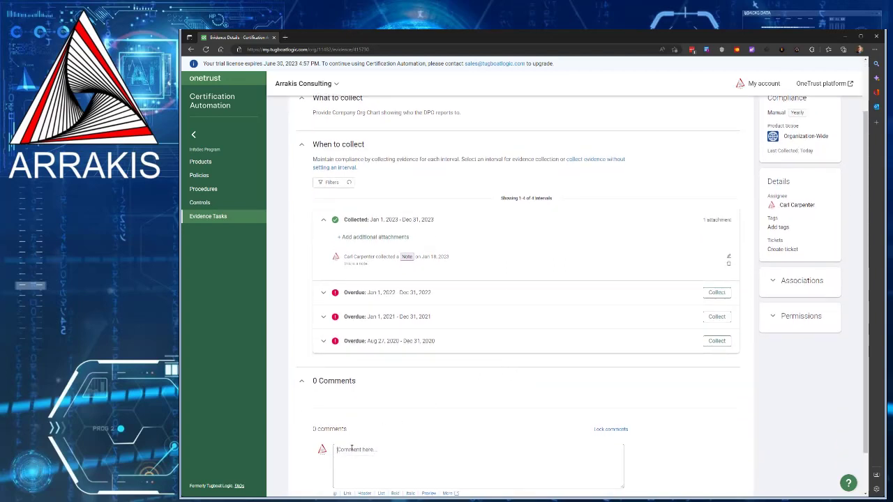
pyautogui.write('@c')
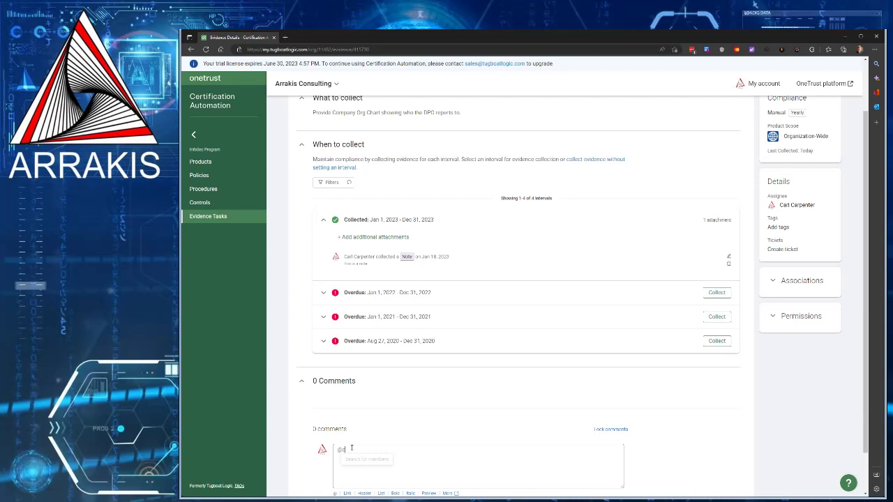
pyautogui.write('arl')
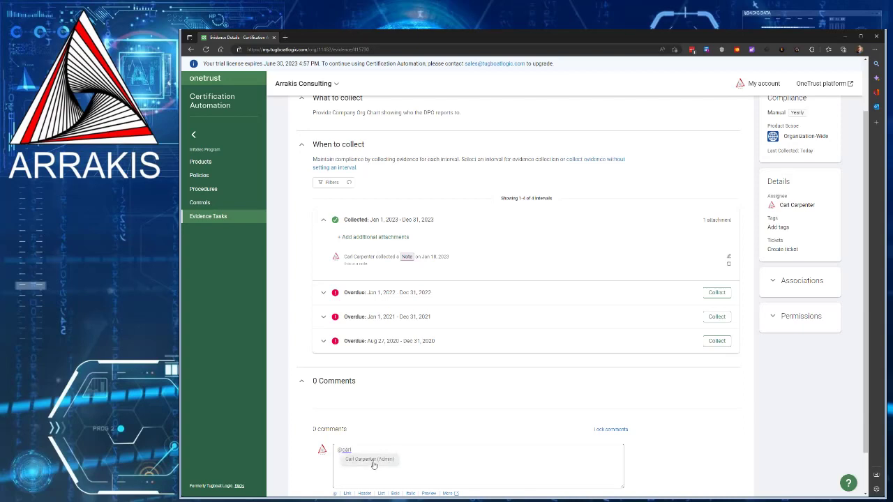
pyautogui.click(373, 460)
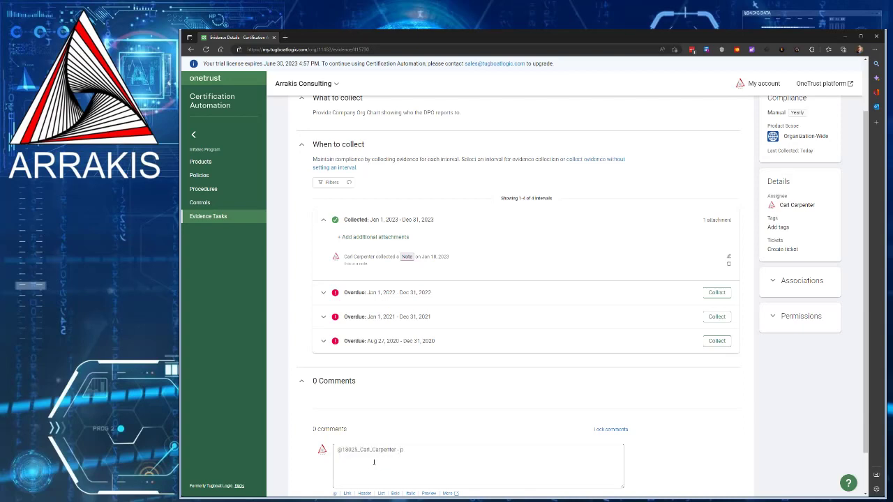
pyautogui.write('- pls review')
pyautogui.scroll(-1, 374, 461)
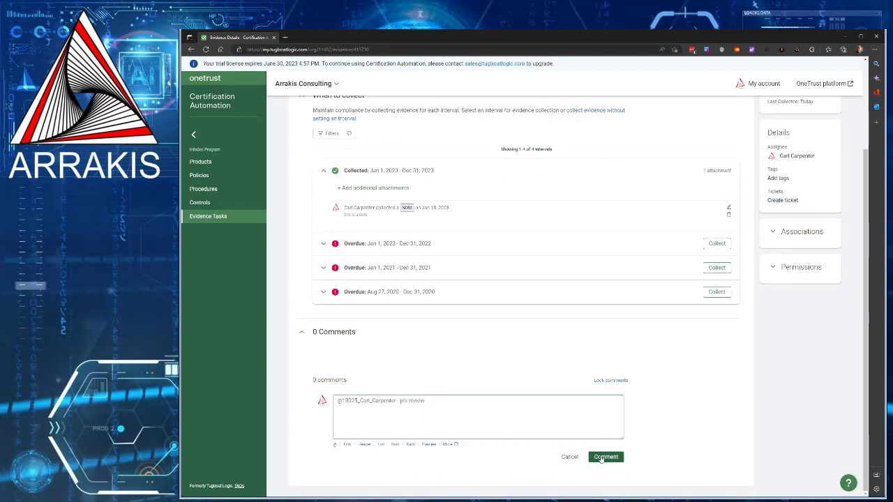
pyautogui.click(604, 457)
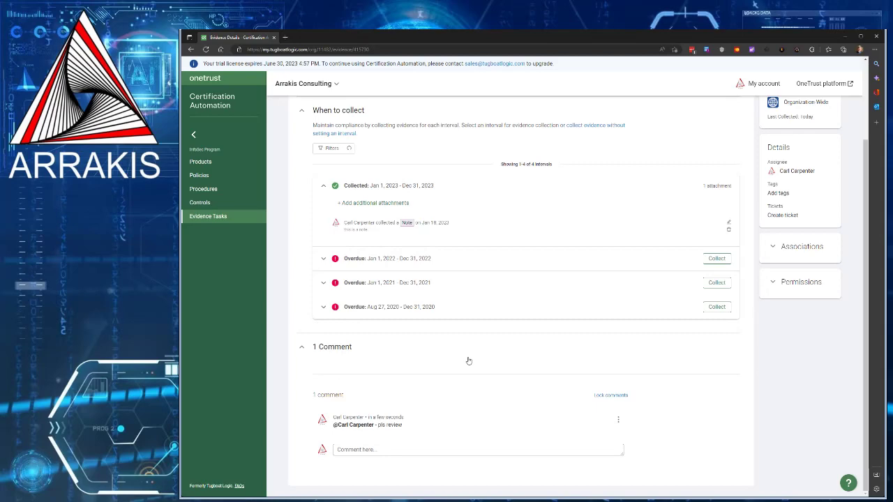
pyautogui.scroll(3, 470, 361)
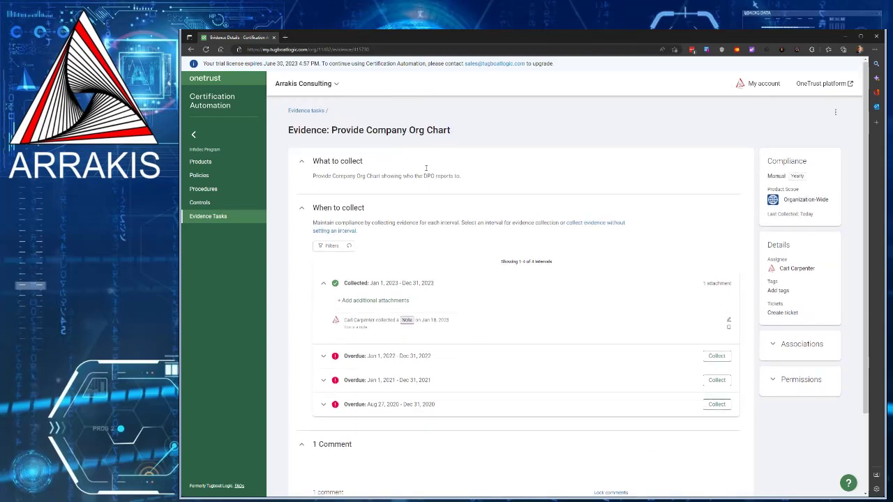
# Step: Return to the Evidence tasks list and check that Org Chart's Last Collected reads Today
pyautogui.click(316, 112)
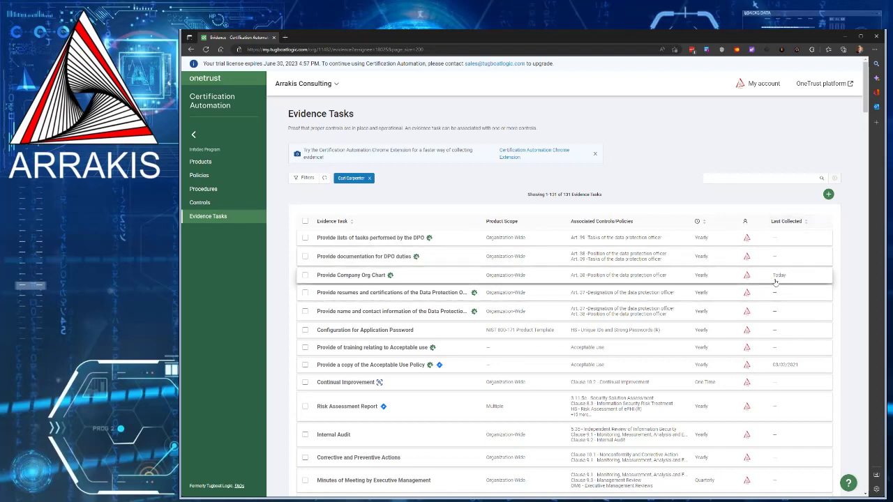
pyautogui.moveTo(774, 279)
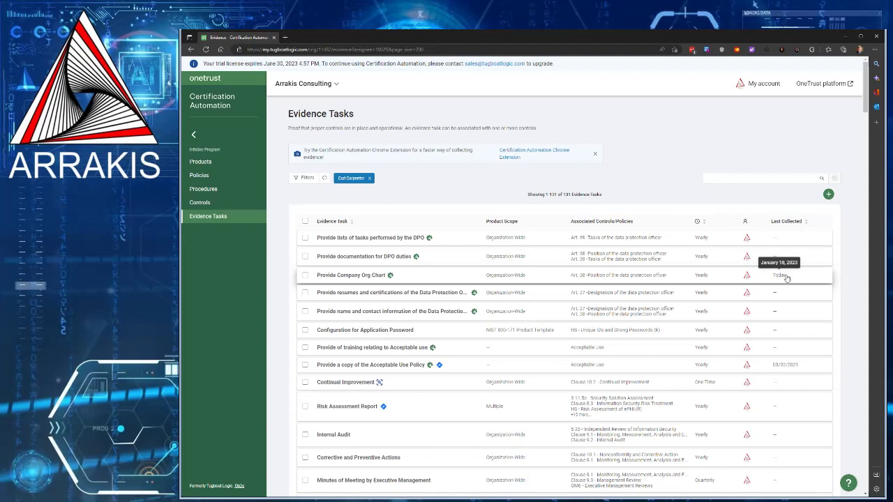